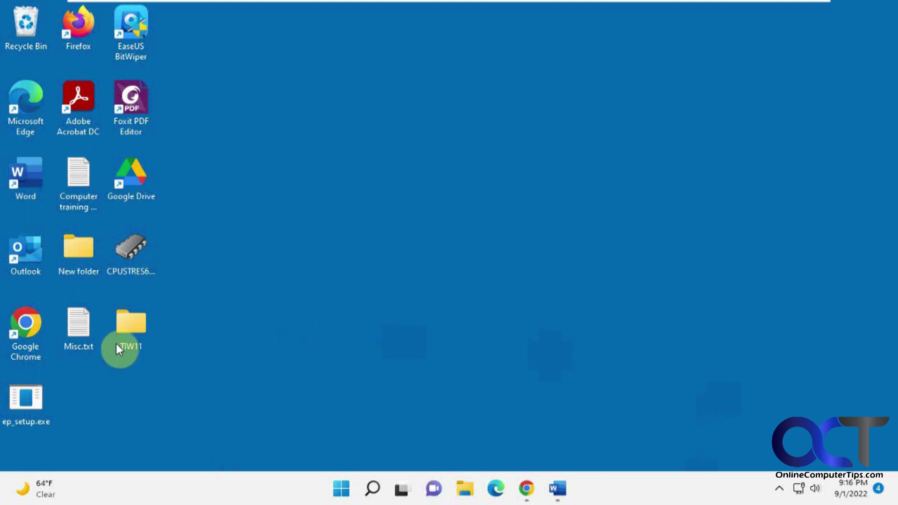
# Look over the widgets board and the default Windows 11 Start menu.
pyautogui.click(24, 488)
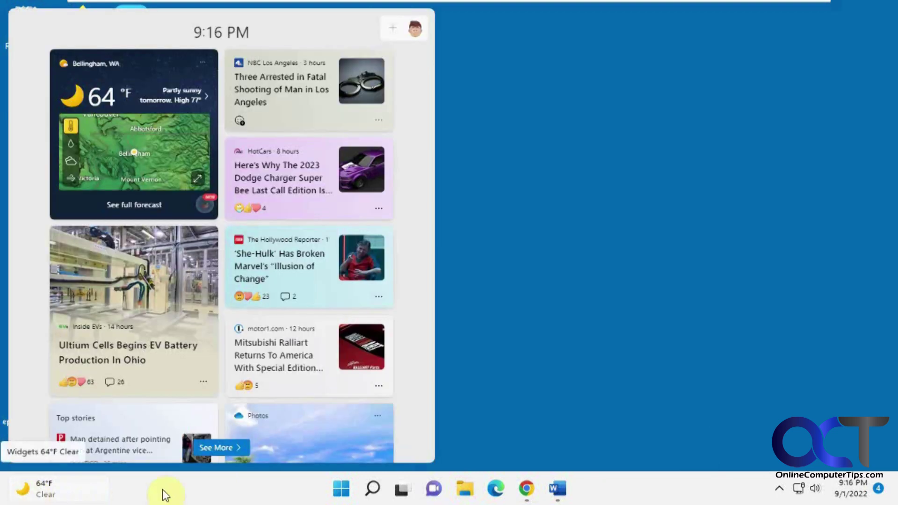
pyautogui.click(348, 494)
pyautogui.click(341, 491)
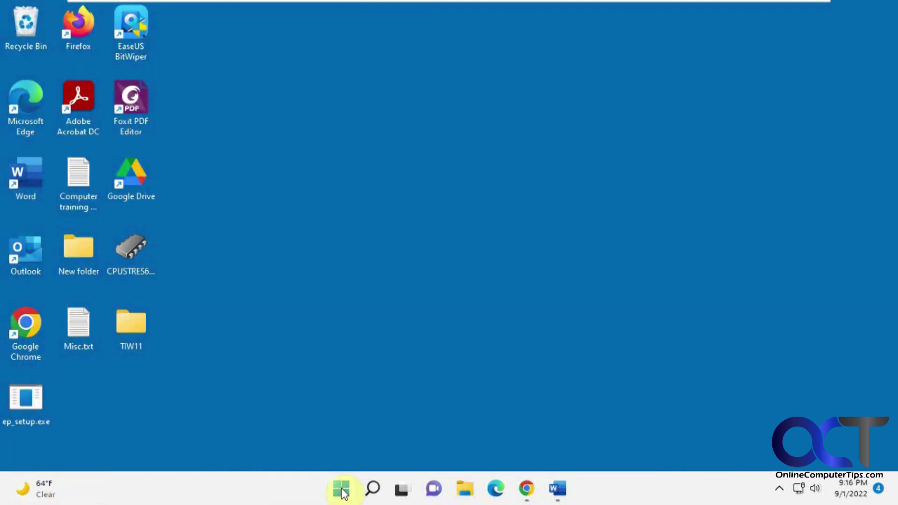
# Install ExplorerPatcher from ep_setup.exe, then bring up the Start menu.
pyautogui.moveTo(565, 492)
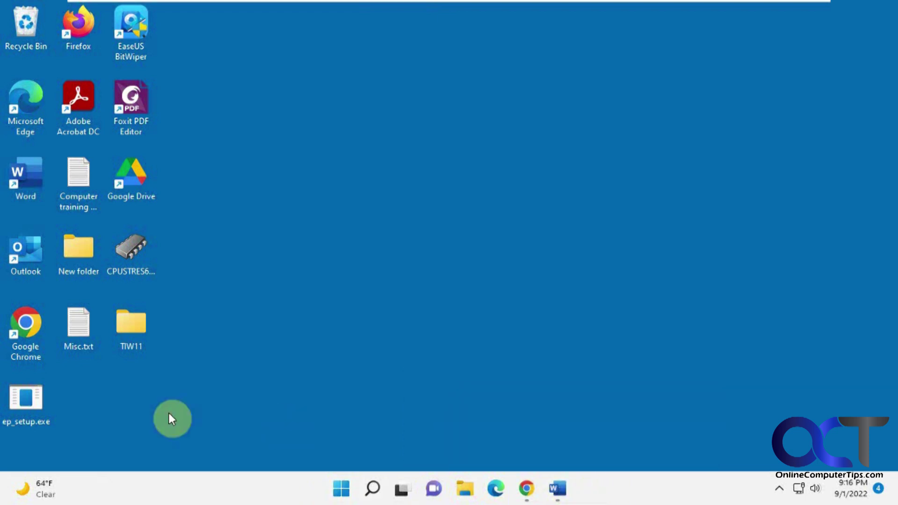
pyautogui.doubleClick(27, 408)
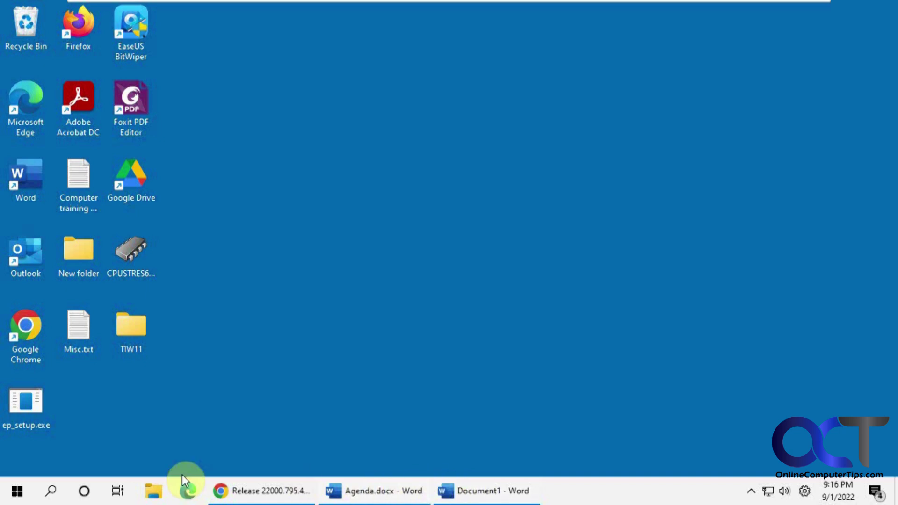
pyautogui.click(18, 492)
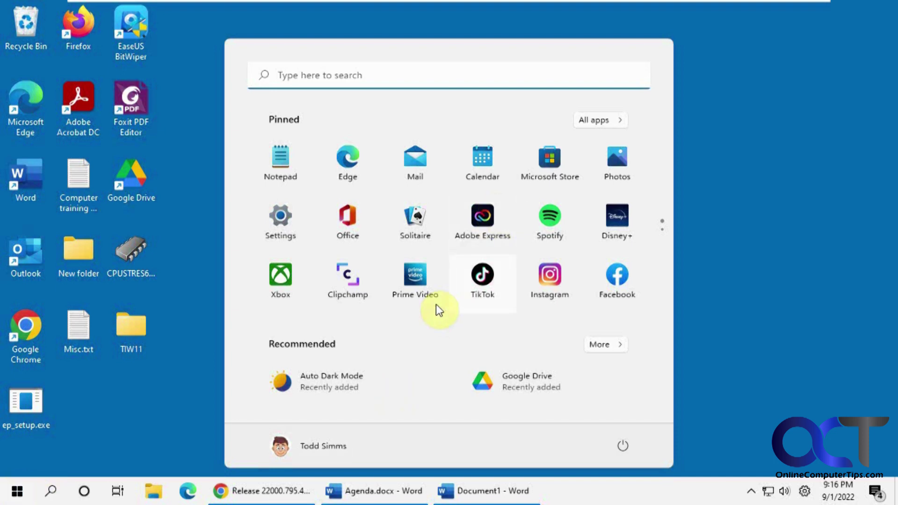
# Launch Properties (ExplorerPatcher) from the All apps list under P.
pyautogui.click(601, 121)
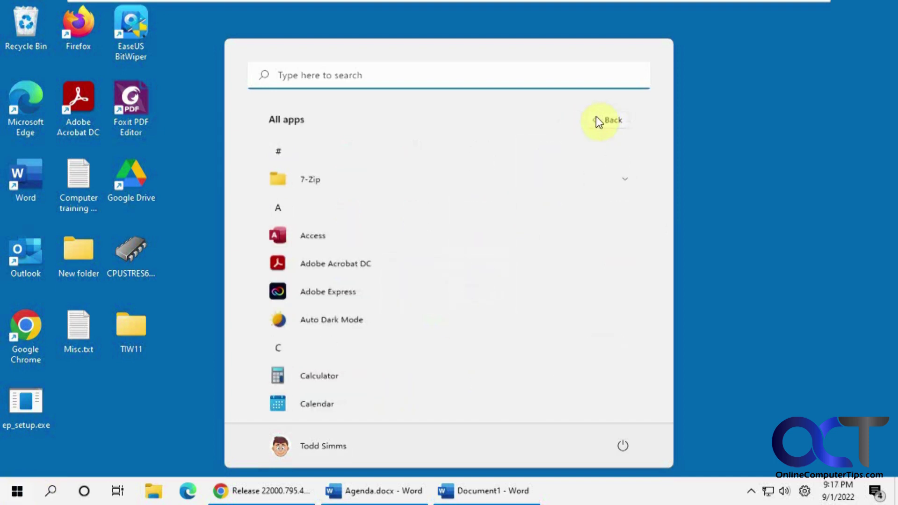
pyautogui.scroll(-10, 413, 253)
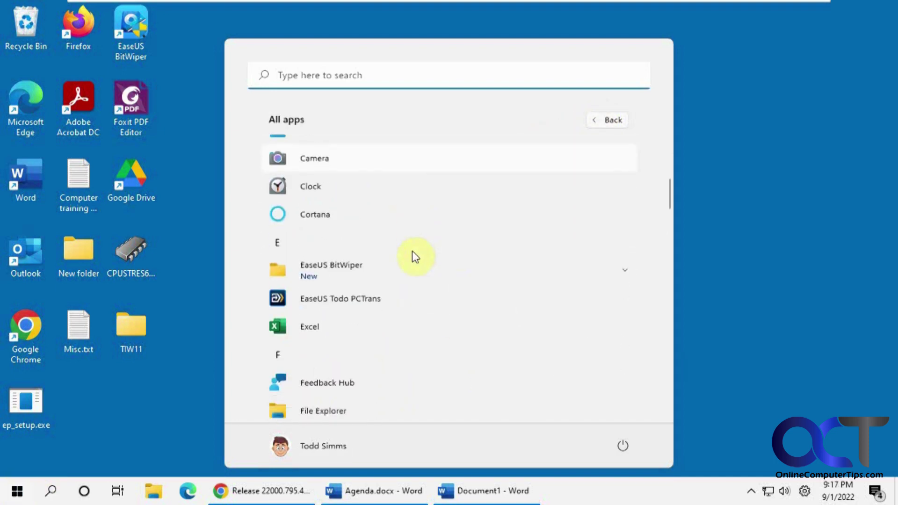
pyautogui.scroll(-10, 413, 257)
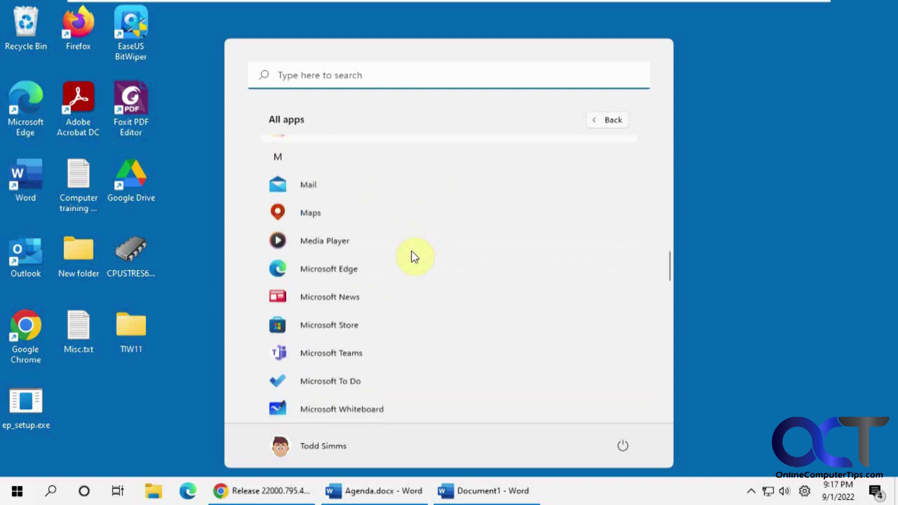
pyautogui.scroll(-6, 412, 256)
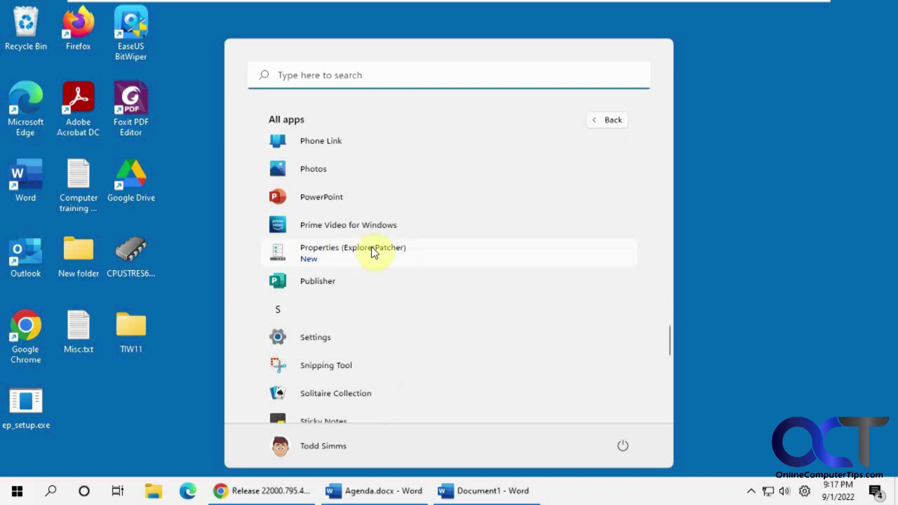
pyautogui.click(364, 248)
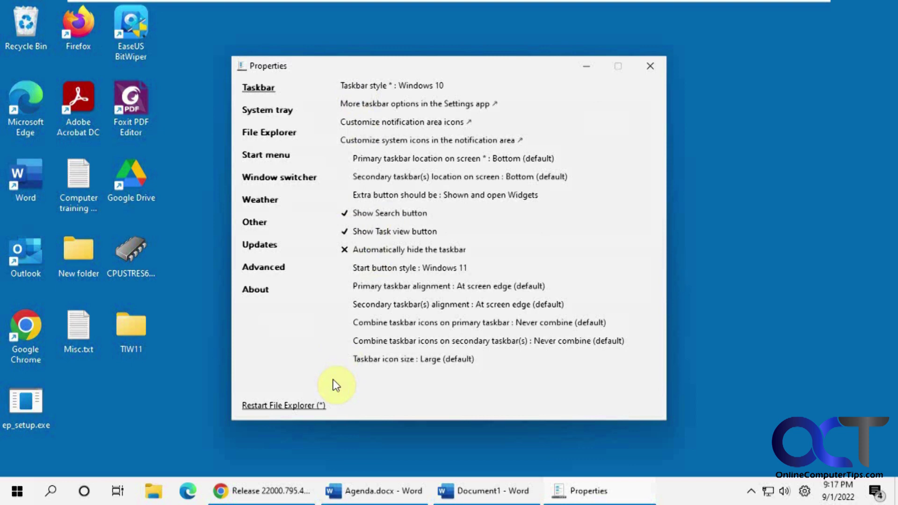
# Switch the taskbar style to Windows 11 (default) and restart File Explorer.
pyautogui.click(359, 269)
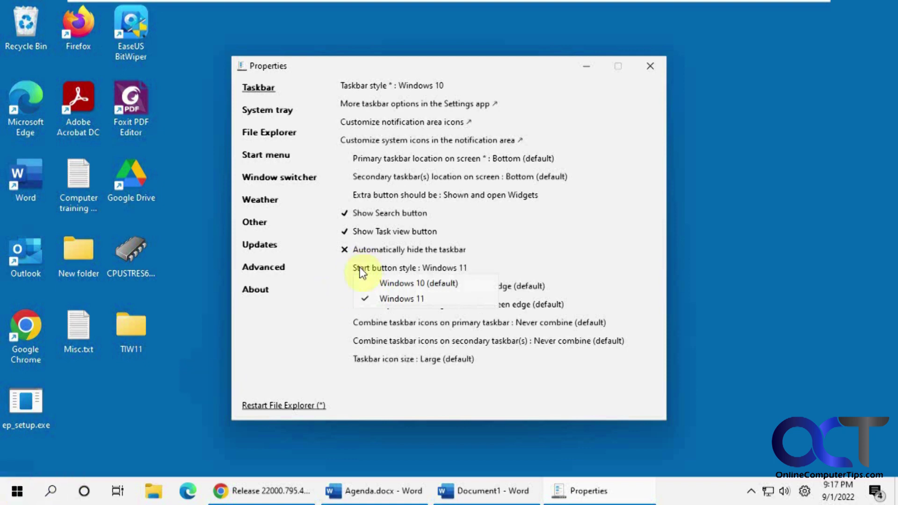
pyautogui.click(298, 86)
pyautogui.click(365, 87)
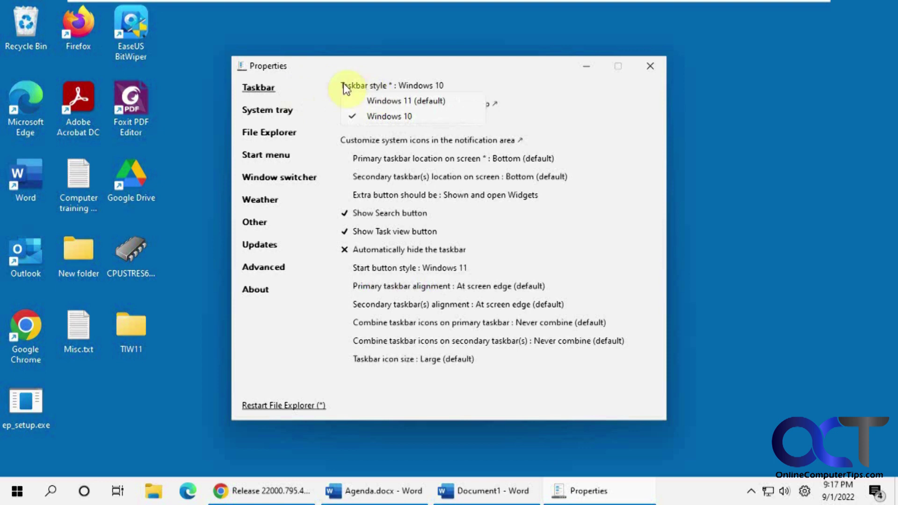
pyautogui.click(362, 100)
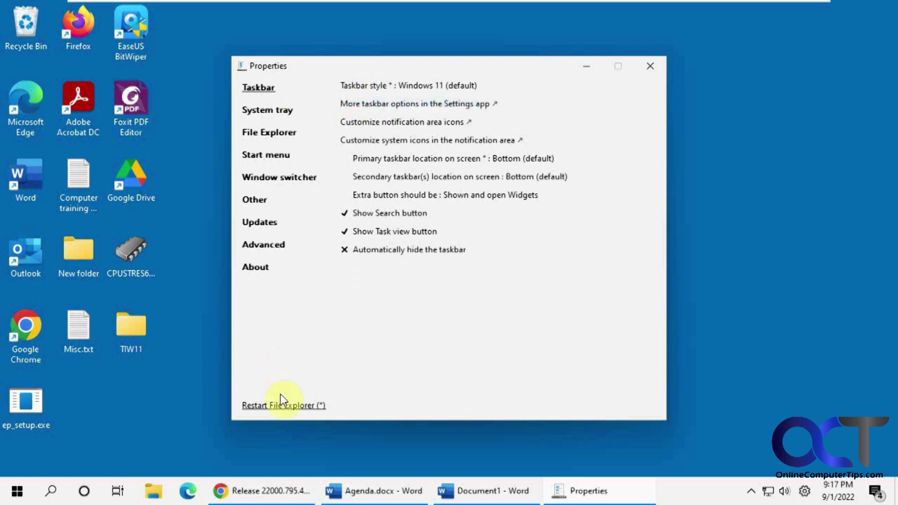
pyautogui.click(283, 406)
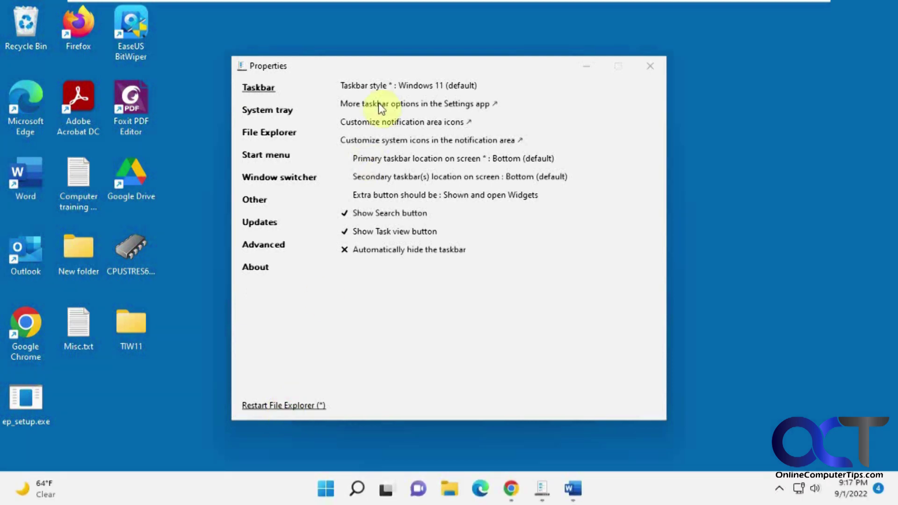
# Set the taskbar style back to Windows 10.
pyautogui.click(377, 81)
pyautogui.click(366, 87)
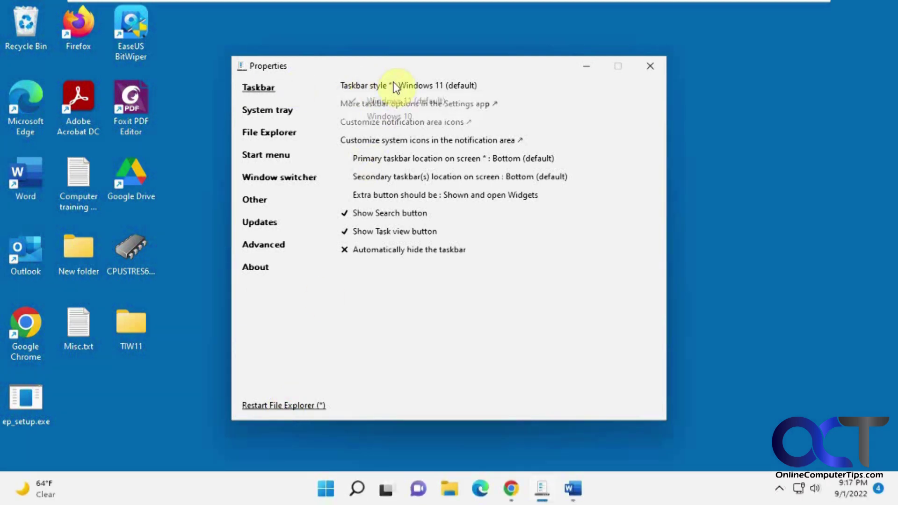
pyautogui.click(384, 116)
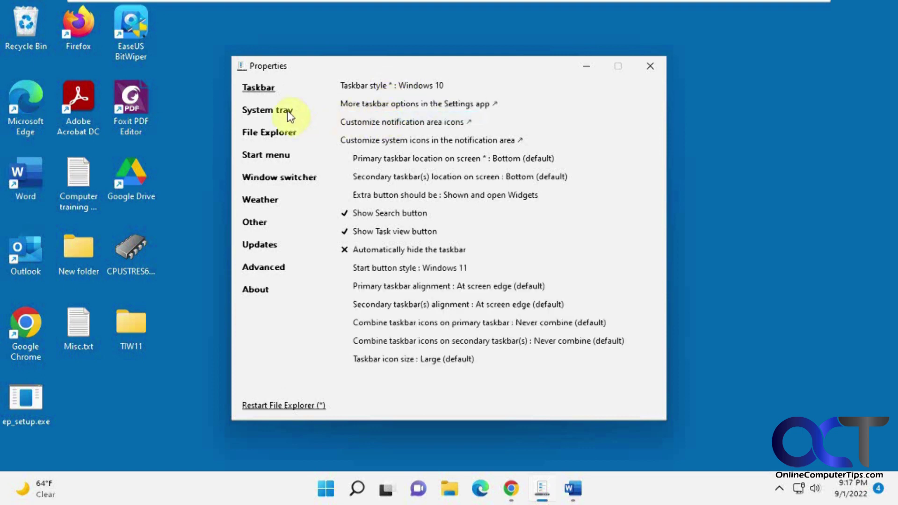
# Set the Start menu position to At screen edge and its style to Windows 10.
pyautogui.click(286, 156)
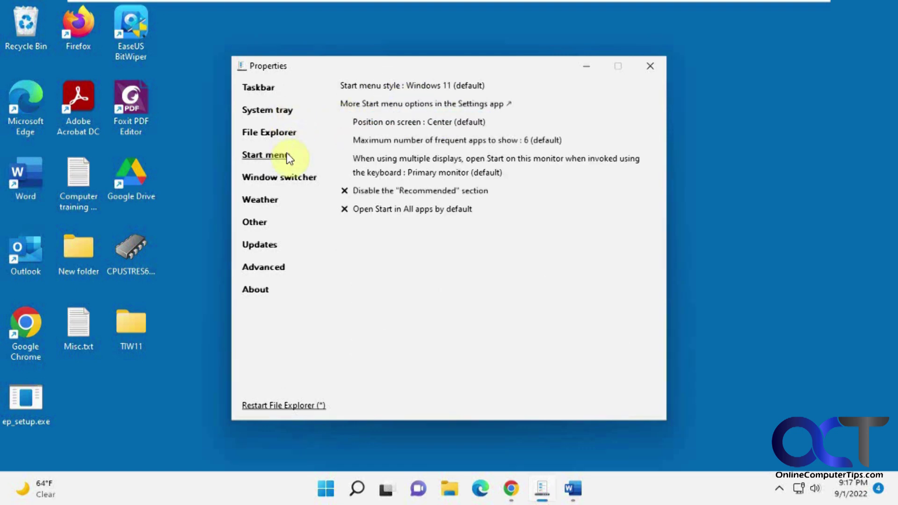
pyautogui.click(396, 124)
pyautogui.click(391, 137)
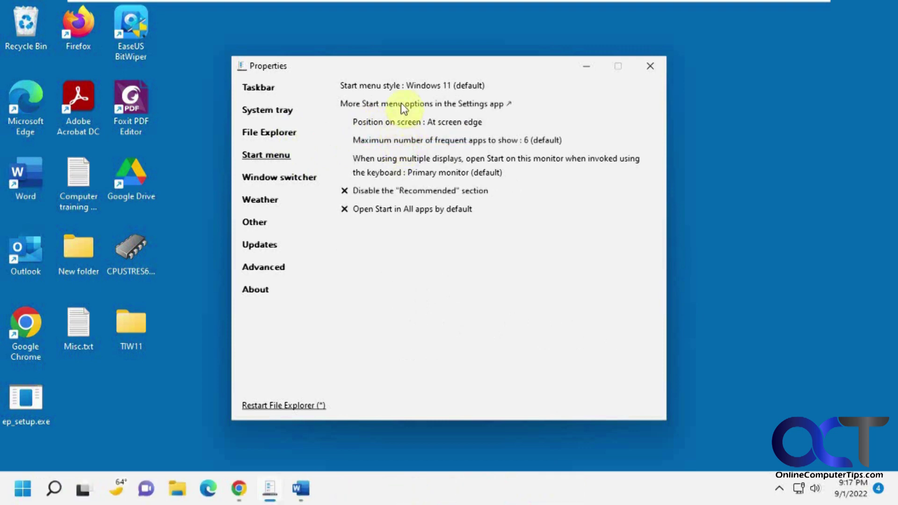
pyautogui.click(400, 85)
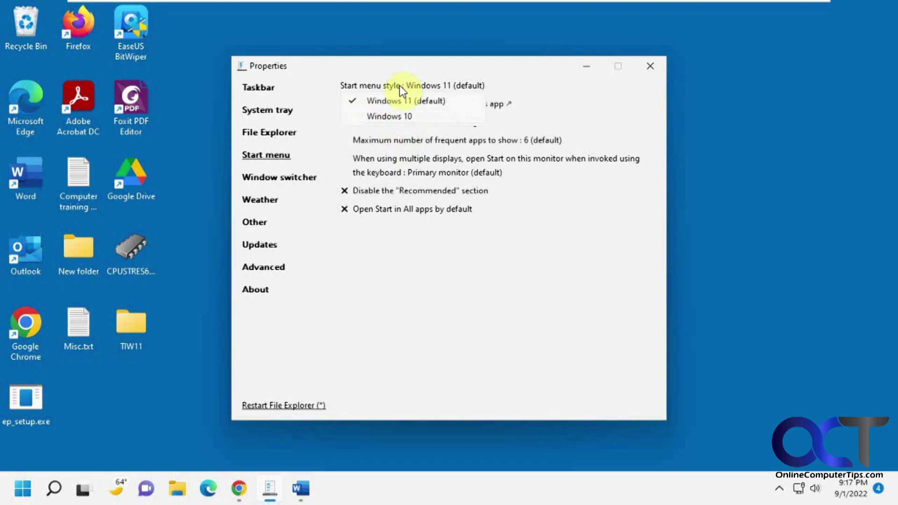
pyautogui.click(395, 118)
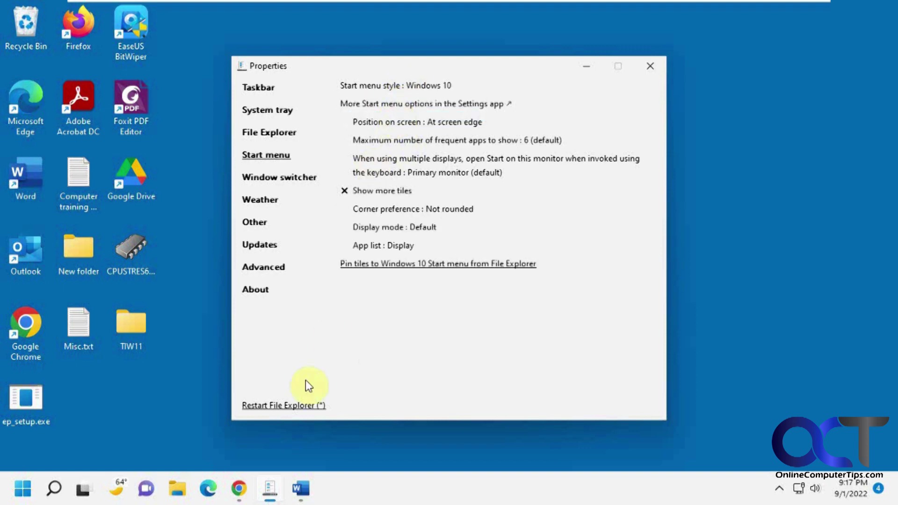
# Restart File Explorer, then view and close the new Windows 10-style Start menu.
pyautogui.click(290, 407)
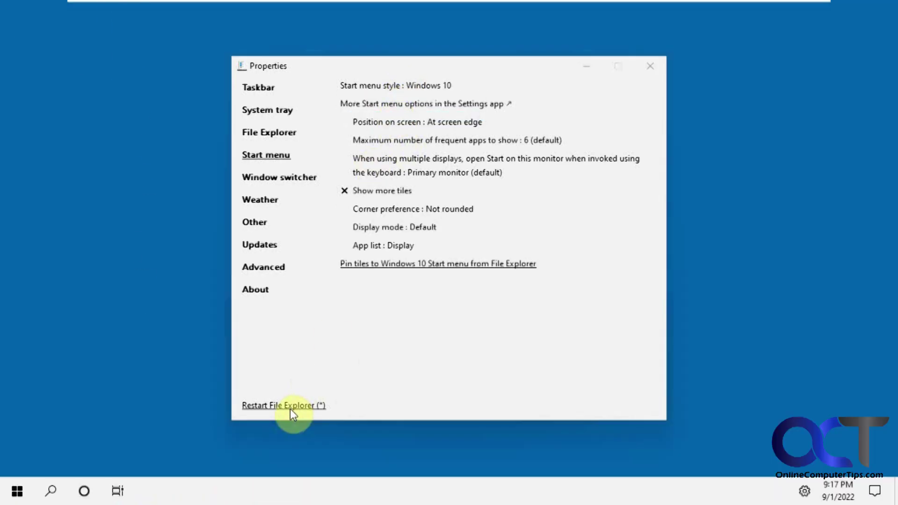
pyautogui.click(18, 492)
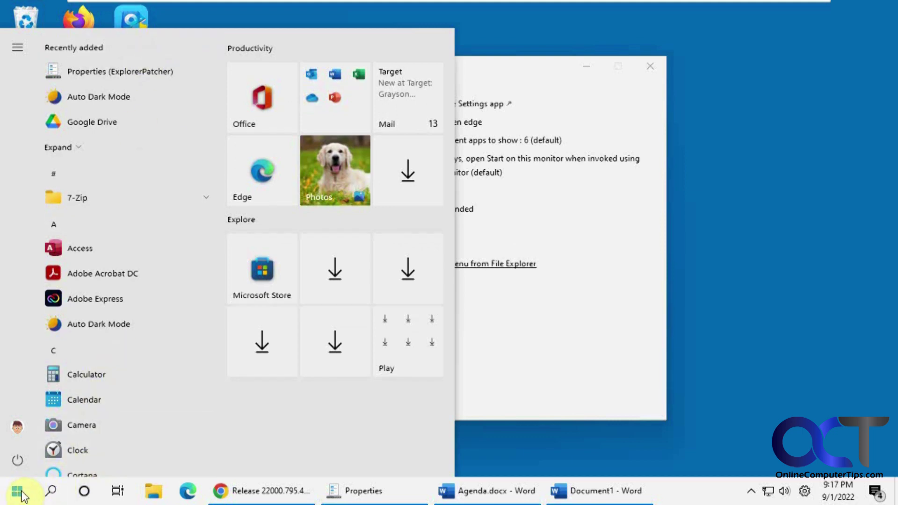
pyautogui.click(550, 323)
# Browse the File Explorer, System tray, Start menu, Window switcher, Weather, Other, Updates and Advanced pages.
pyautogui.click(287, 133)
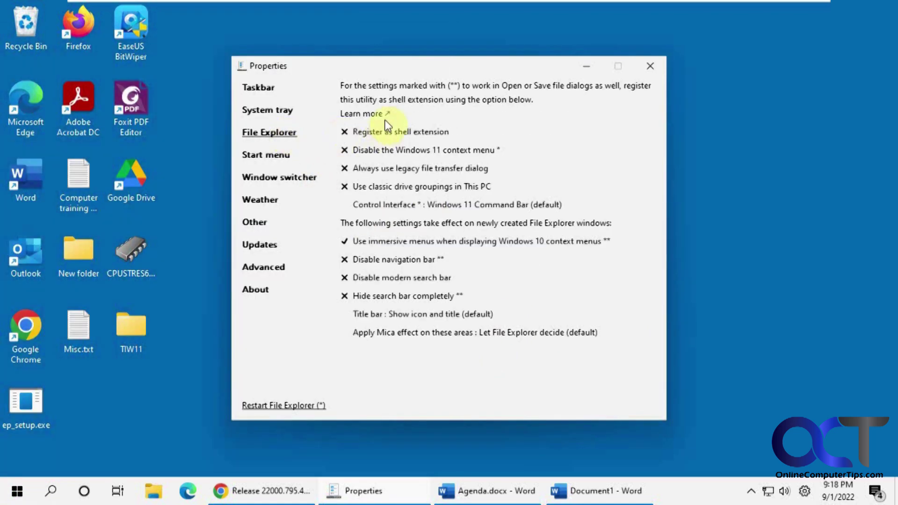
pyautogui.click(283, 111)
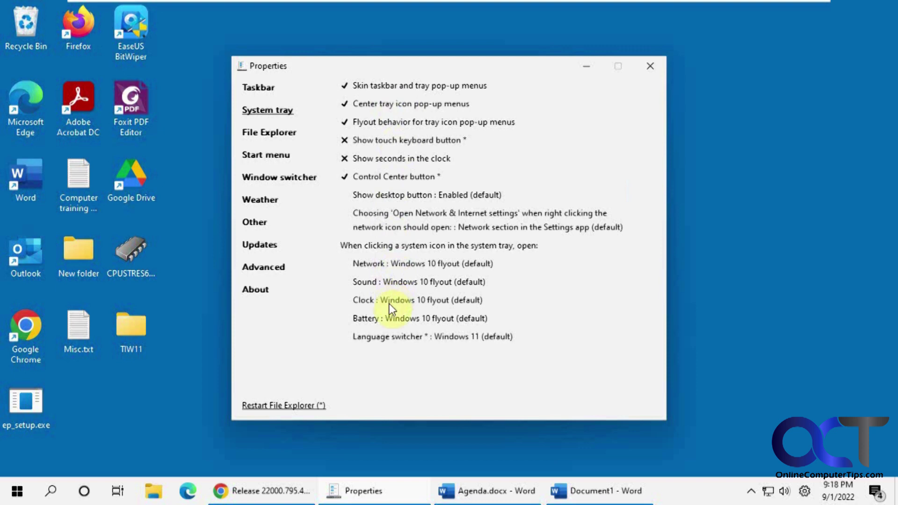
pyautogui.click(276, 156)
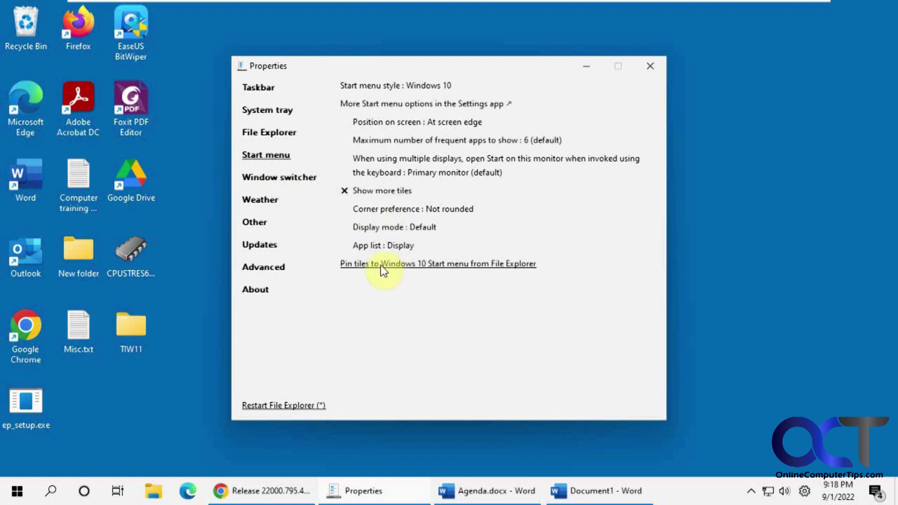
pyautogui.click(273, 181)
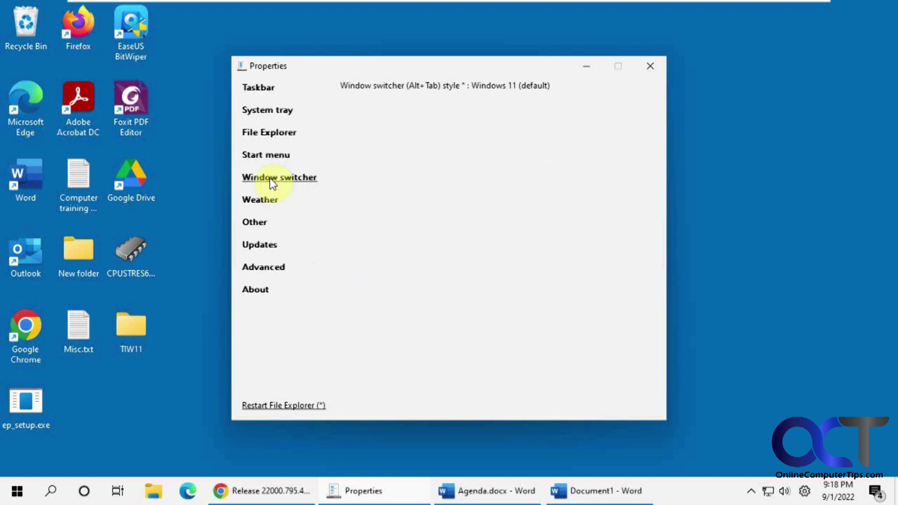
pyautogui.click(269, 198)
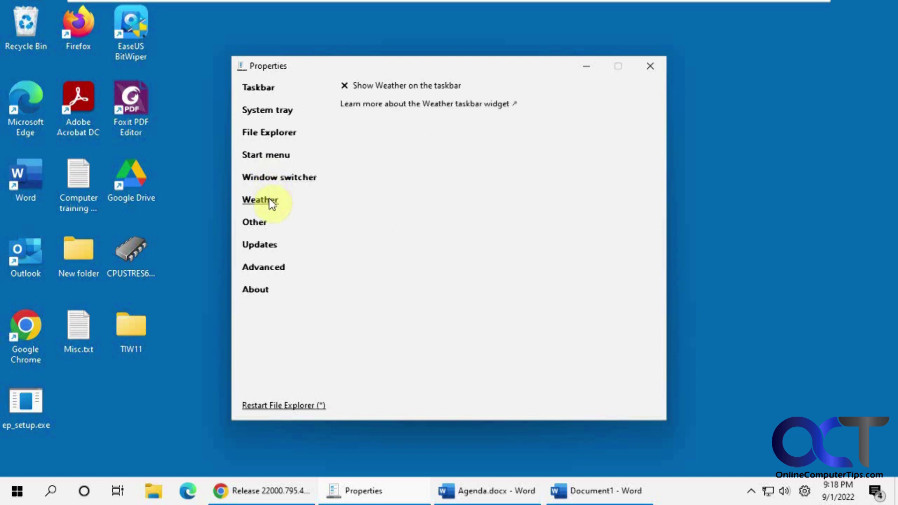
pyautogui.click(266, 224)
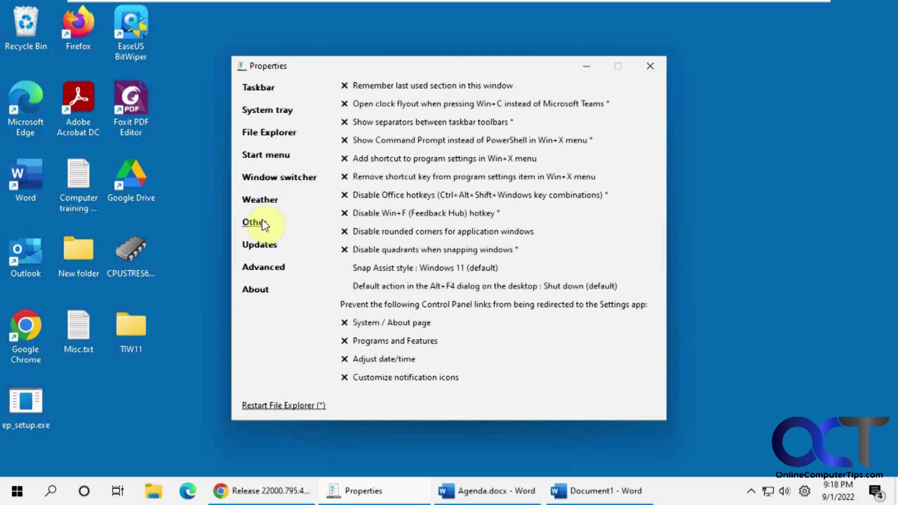
pyautogui.click(277, 247)
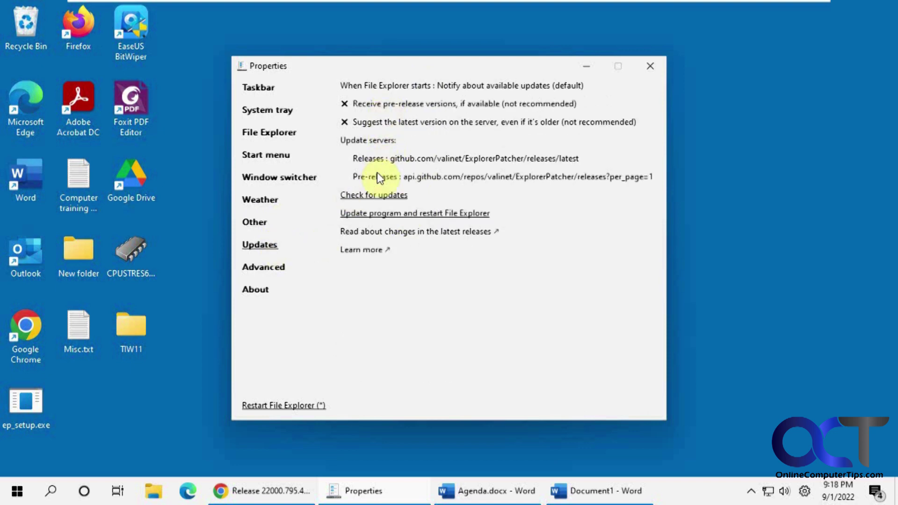
pyautogui.click(282, 269)
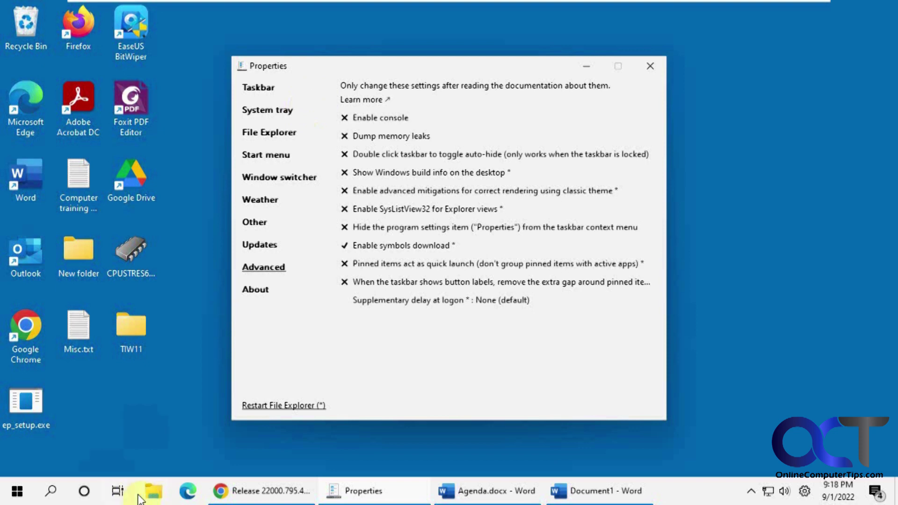
# Open Windows Settings to Apps > Apps & features and locate ExplorerPatcher.
pyautogui.click(23, 495)
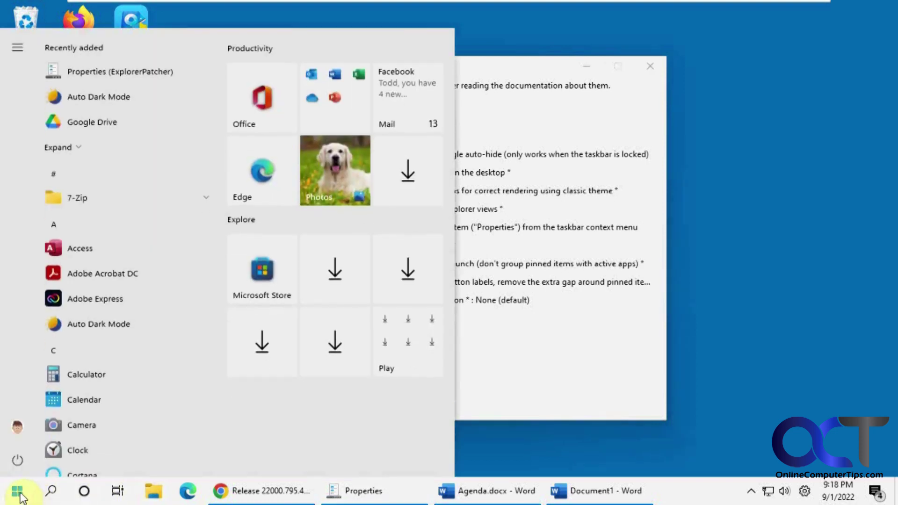
pyautogui.click(51, 496)
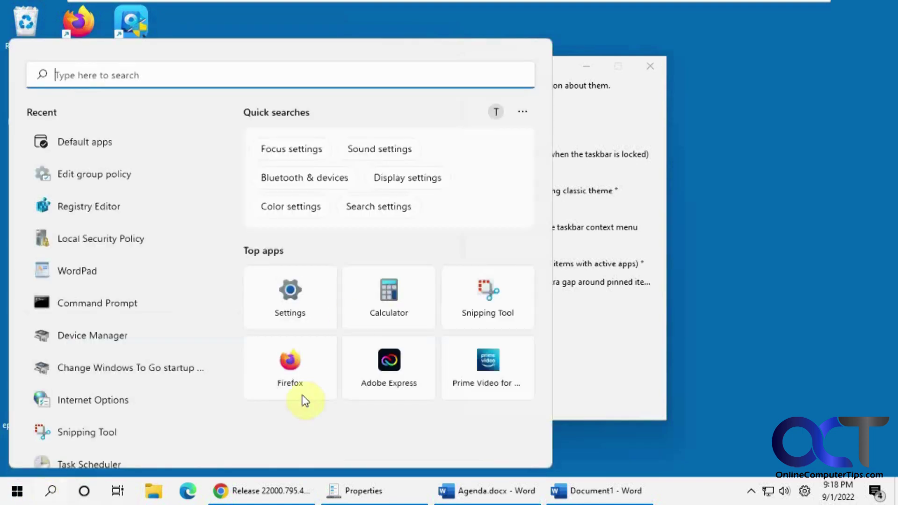
pyautogui.click(291, 290)
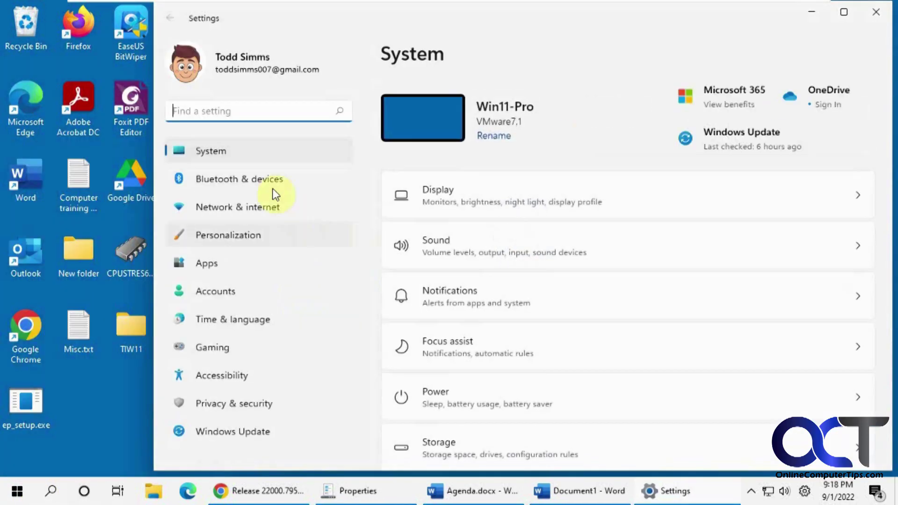
pyautogui.click(214, 260)
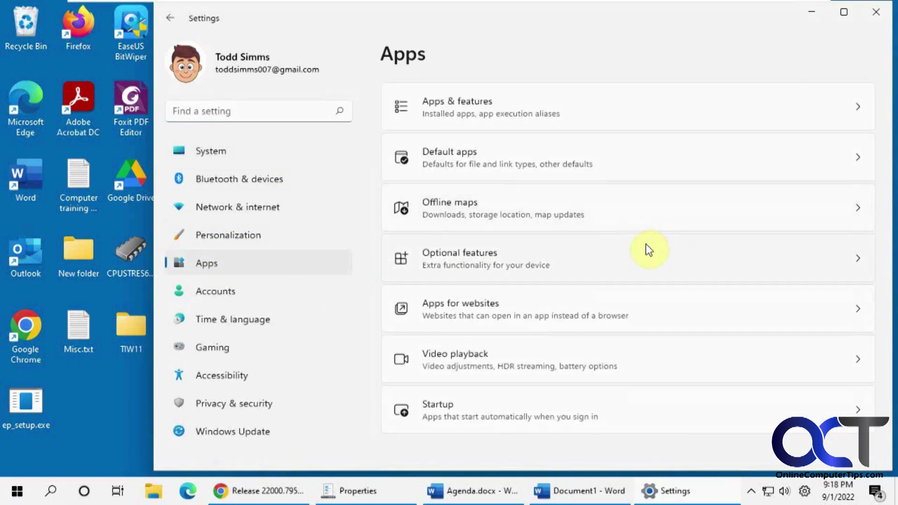
pyautogui.click(656, 114)
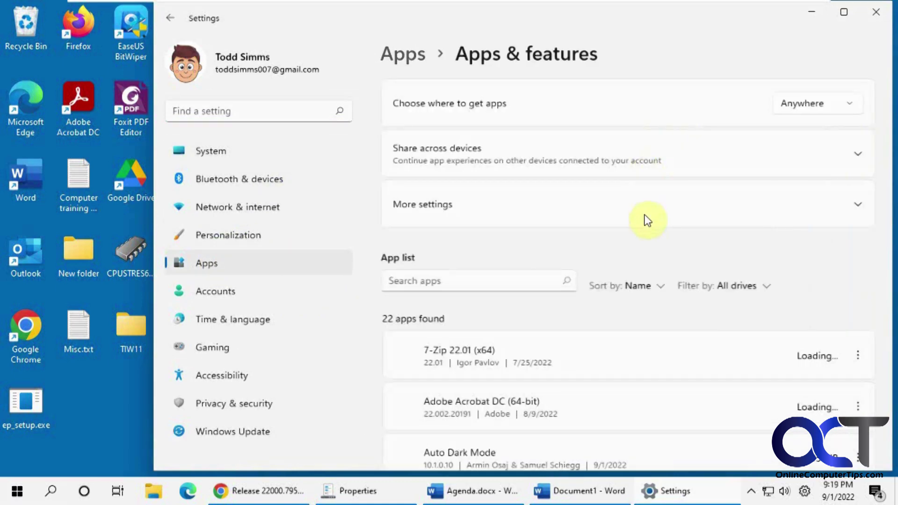
pyautogui.scroll(-10, 772, 242)
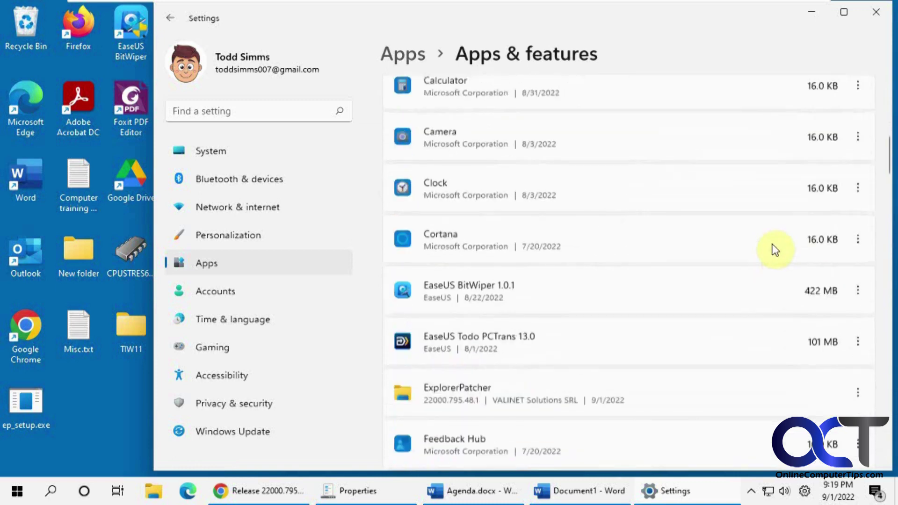
# Uninstall ExplorerPatcher, approving the UAC prompt and confirming removal.
pyautogui.click(858, 273)
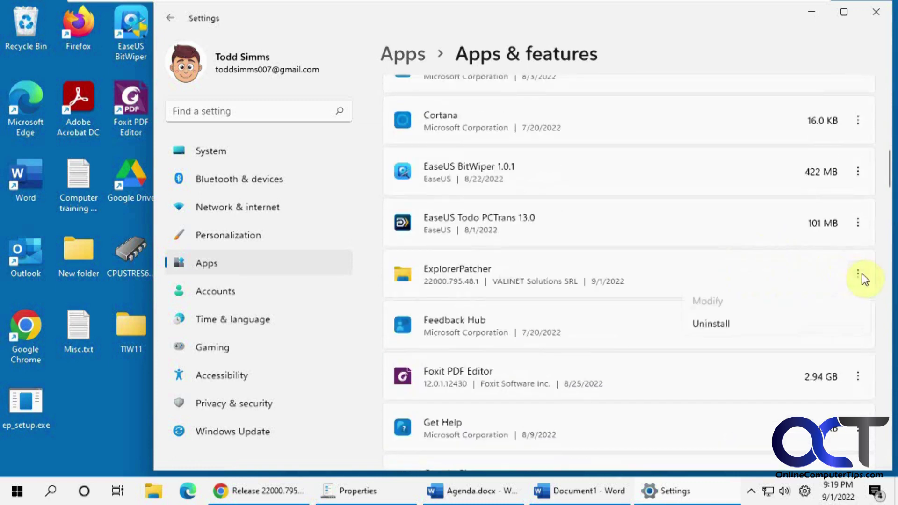
pyautogui.click(749, 325)
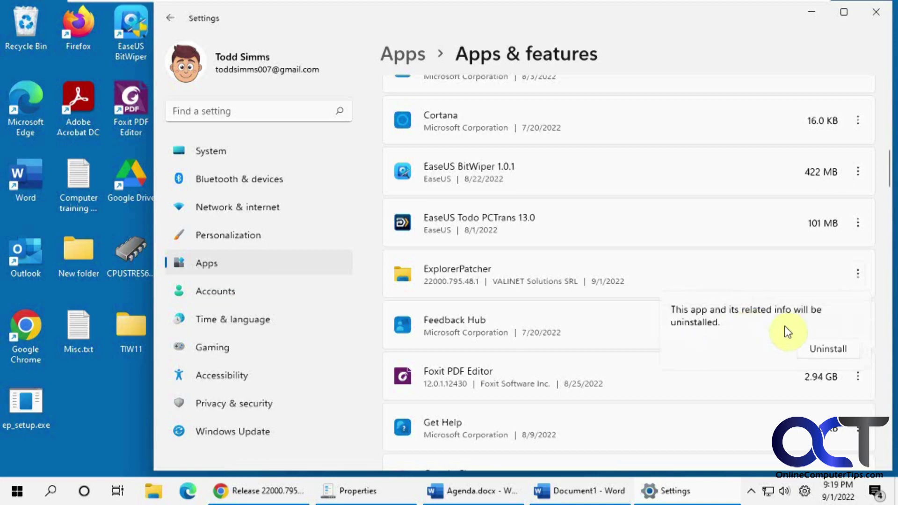
pyautogui.click(811, 348)
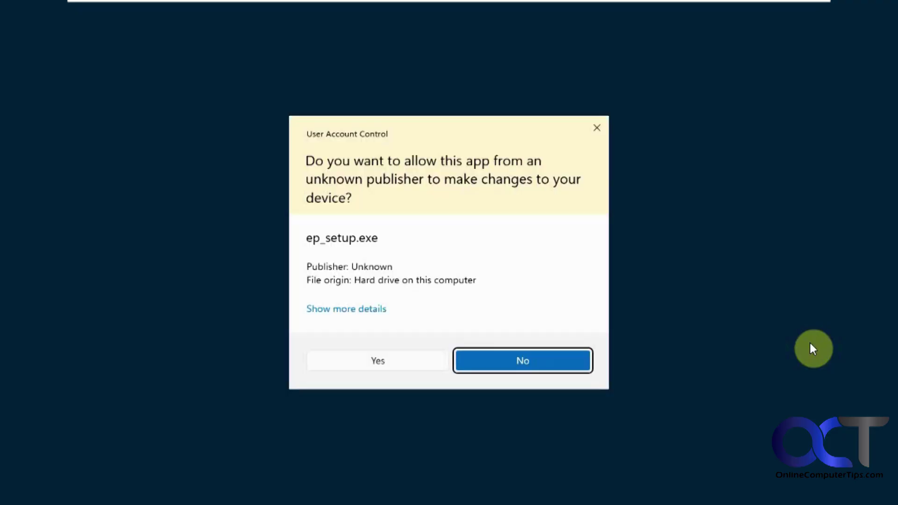
pyautogui.click(399, 361)
pyautogui.click(500, 296)
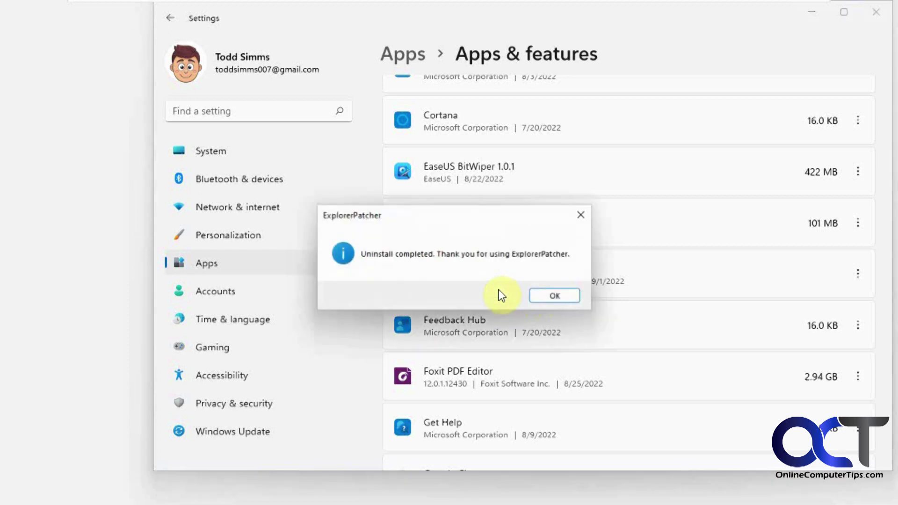
pyautogui.click(553, 295)
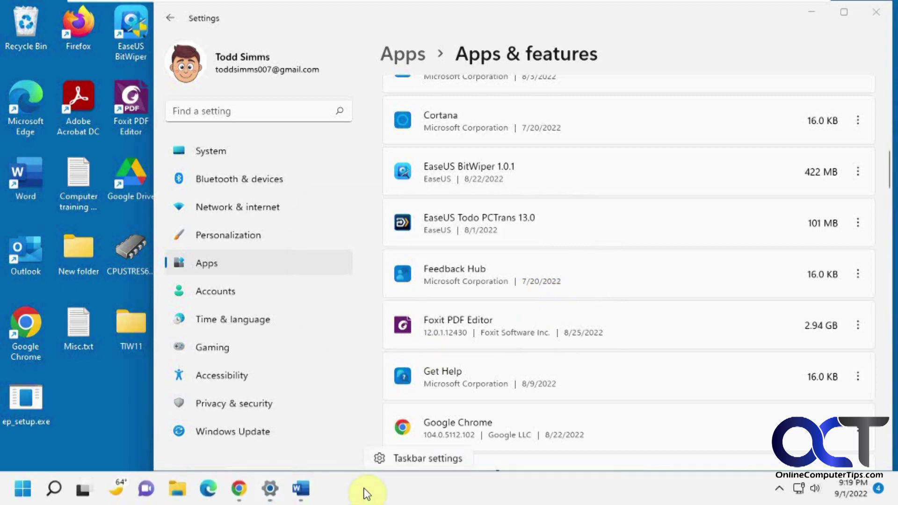
# Under Taskbar behaviors in Taskbar settings, change Taskbar alignment from Left to Center.
pyautogui.click(386, 460)
pyautogui.scroll(-3, 585, 353)
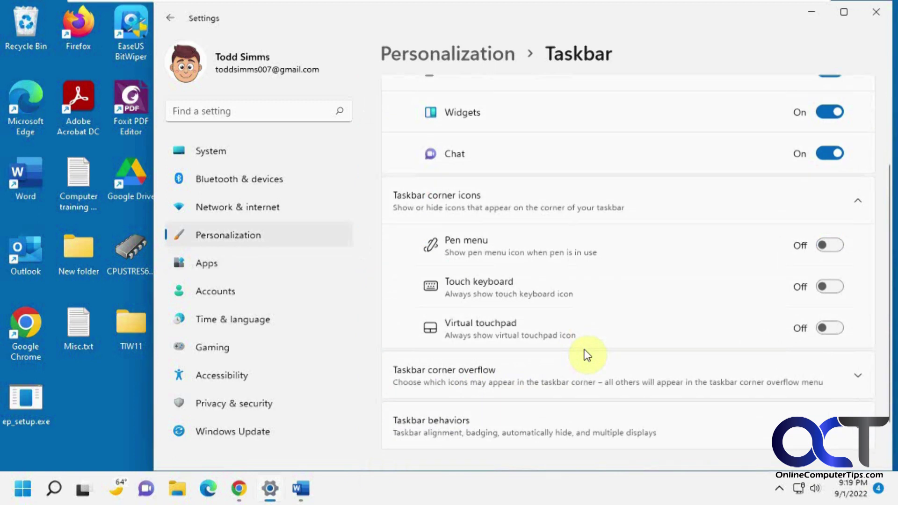
pyautogui.click(571, 417)
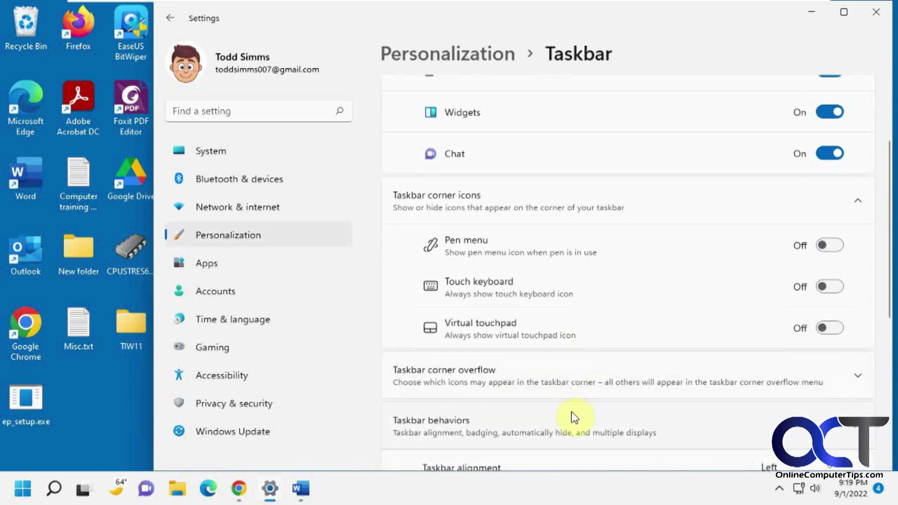
pyautogui.scroll(-1, 572, 415)
pyautogui.scroll(-1, 574, 417)
pyautogui.click(770, 407)
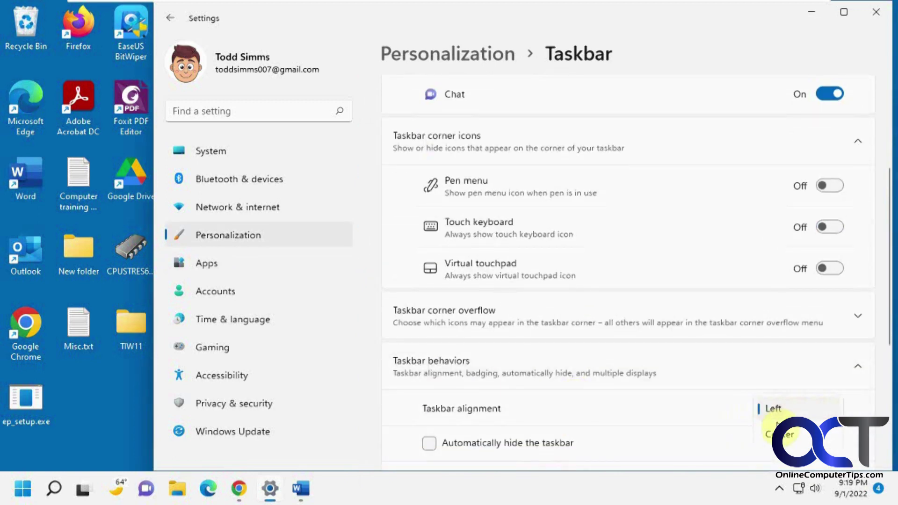
pyautogui.click(770, 436)
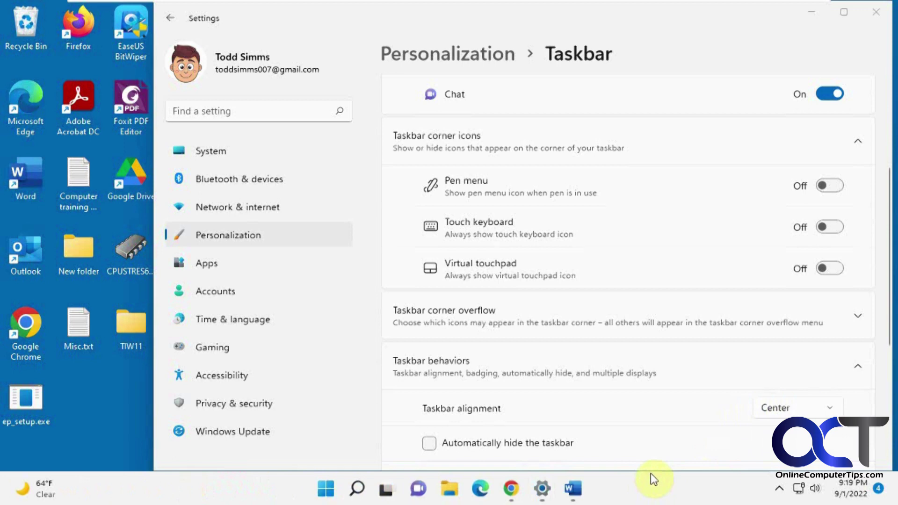